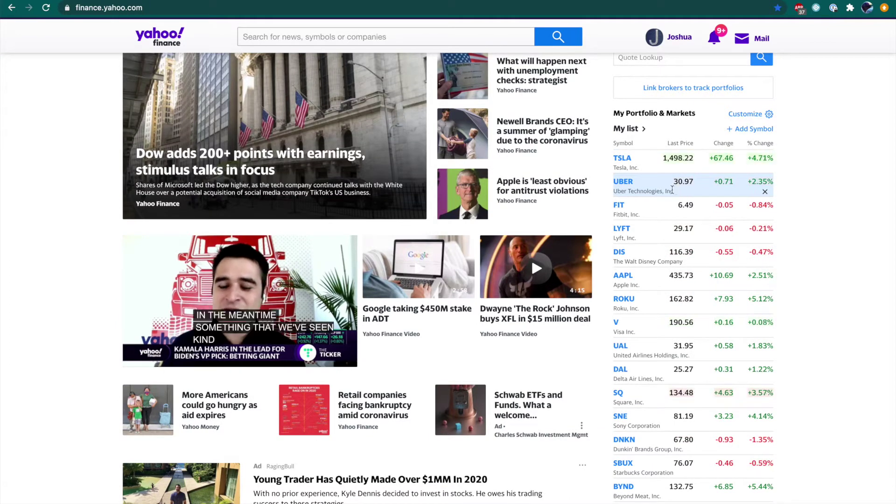
Step: Look through the stock quotes in the My list watchlist on Yahoo Finance
scroll(678, 250, down, 3)
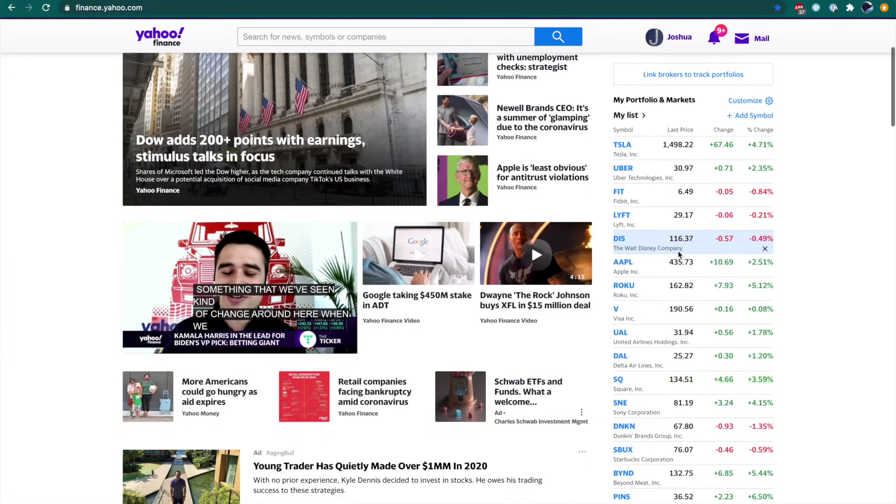
scroll(678, 251, down, 3)
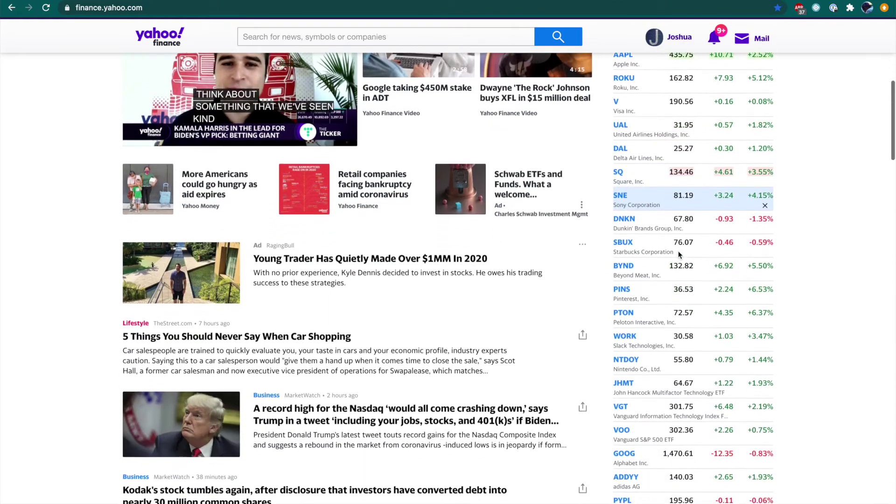
scroll(685, 309, down, 3)
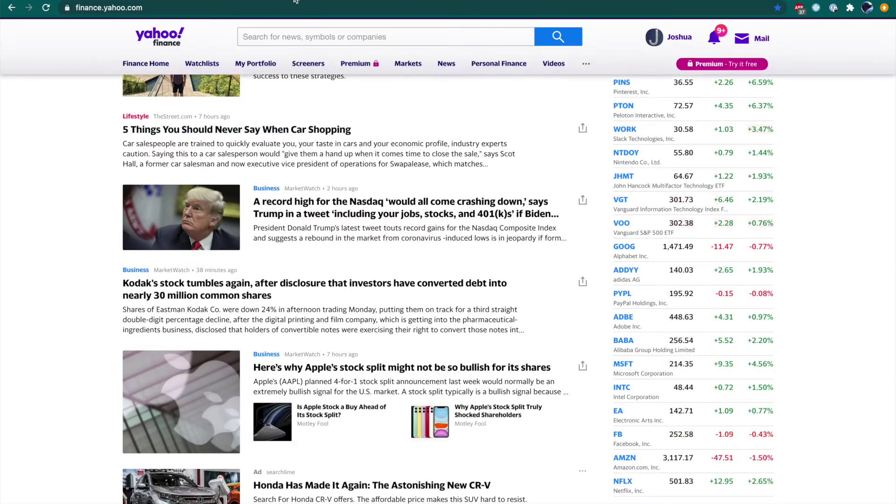
Step: Switch to the Charles Schwab account page, check the brokerage account's available cash and open the All-In-One trade ticket
key(ctrl+Tab)
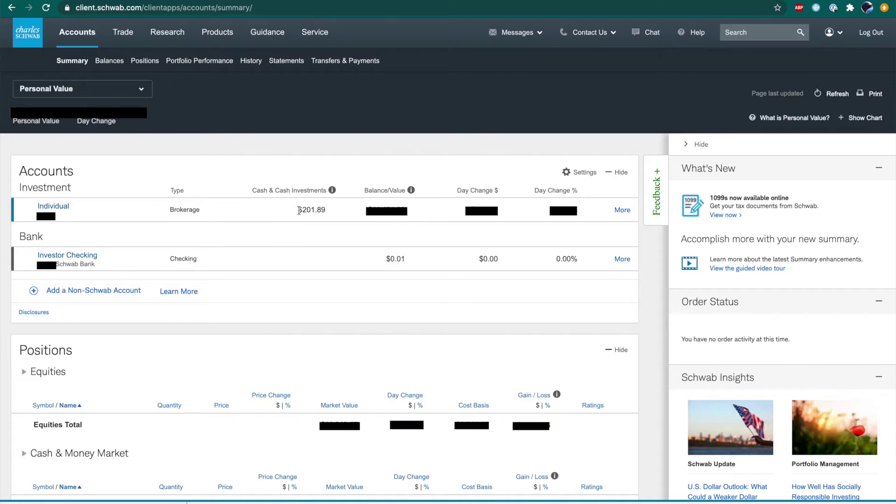
drag(299, 211, 326, 211)
click(124, 36)
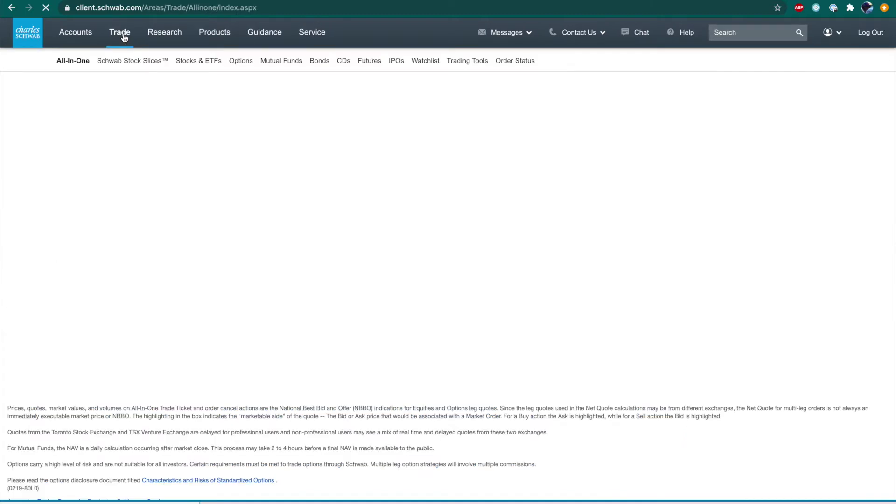
mouse_move(124, 37)
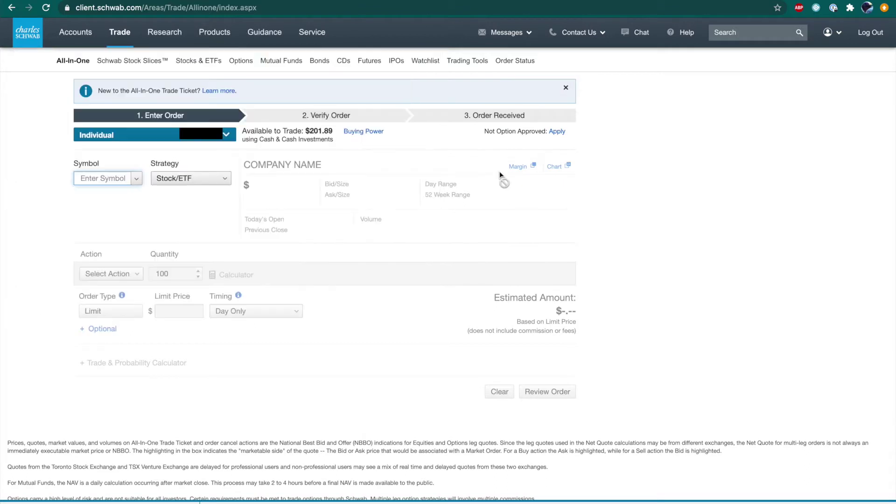
Step: Look up the quotes for UAL, TWTR, AAPL and TSLX in the All-In-One trade ticket
text(ual)
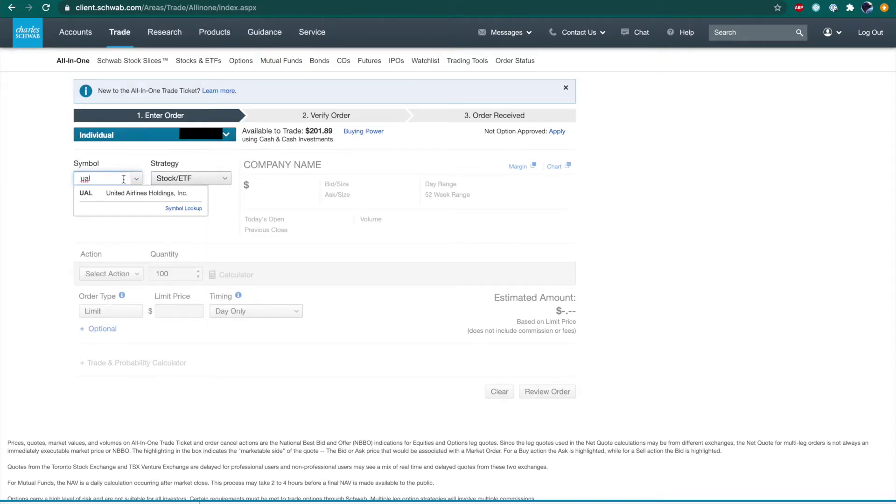
click(133, 193)
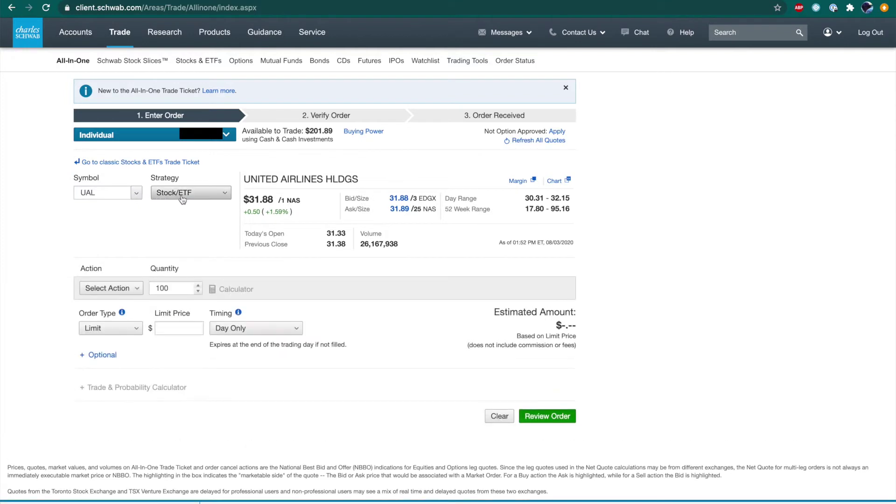
click(111, 193)
text(twtr)
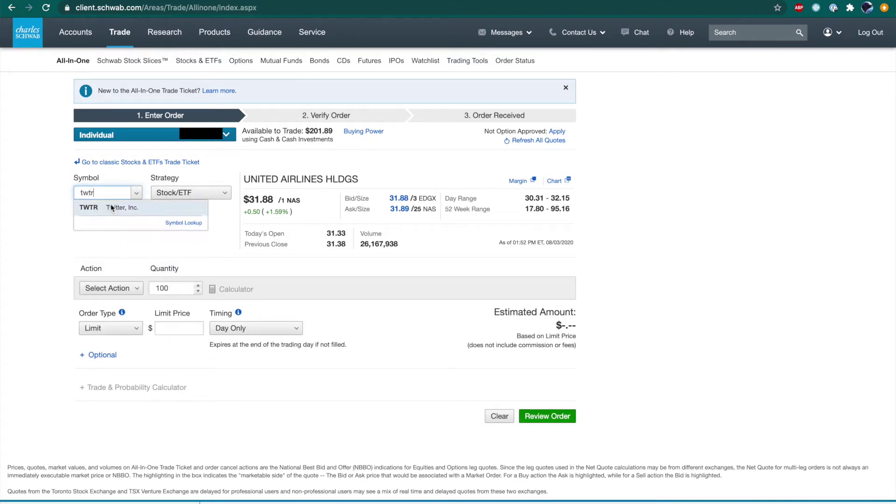
click(113, 209)
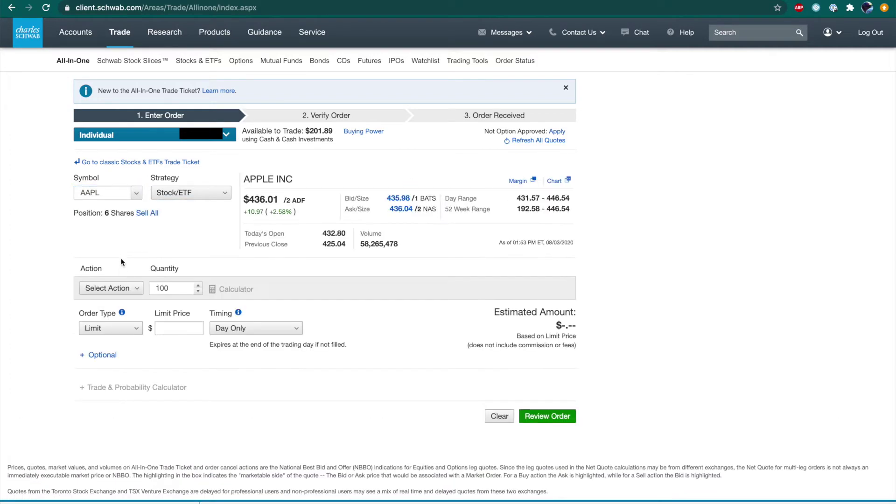
click(118, 193)
text(tsl)
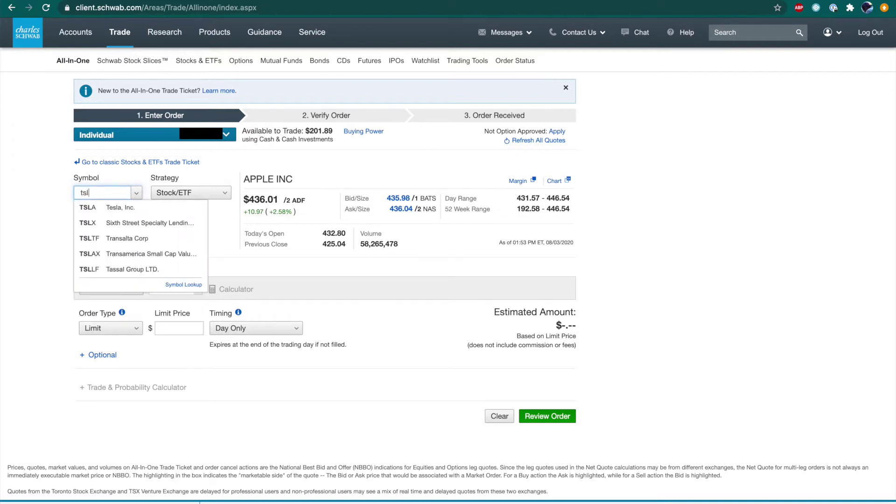
click(113, 216)
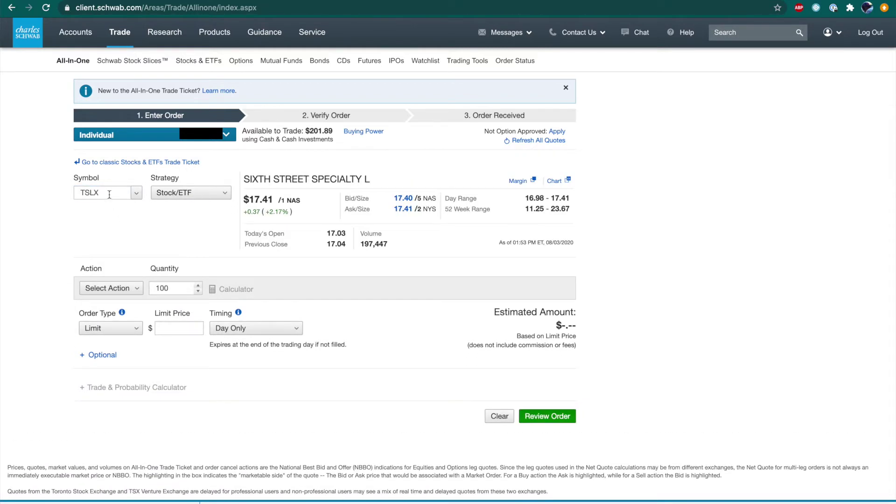
Step: Open the Stocks & ETFs trade ticket and choose UAL, United Airlines Holdings, Inc., as the order's symbol
click(190, 61)
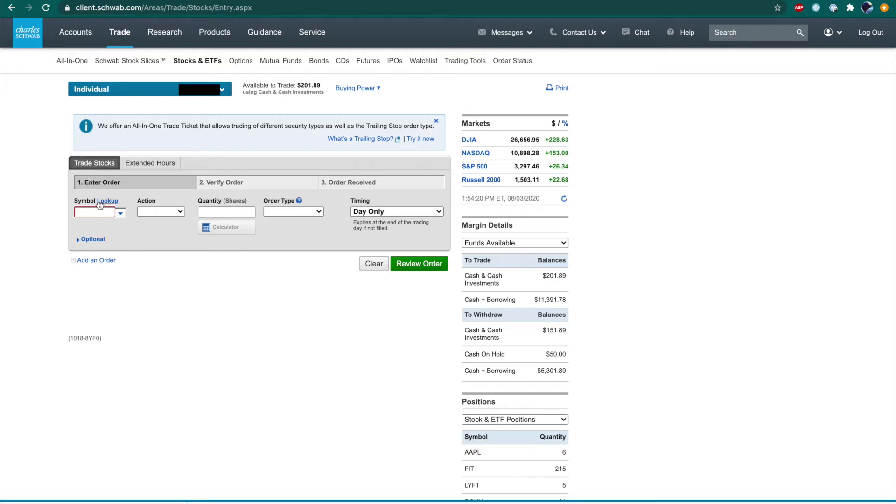
text(UAL)
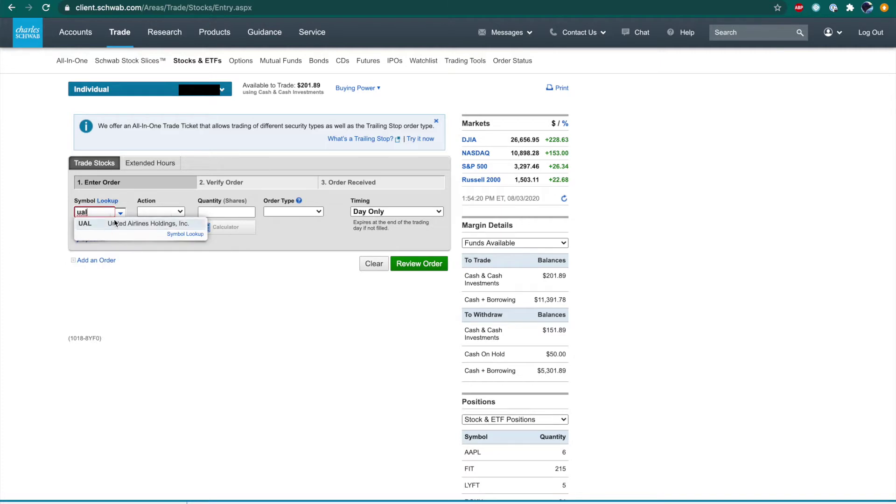
click(114, 221)
Step: Set the UAL order's action to Buy
click(164, 212)
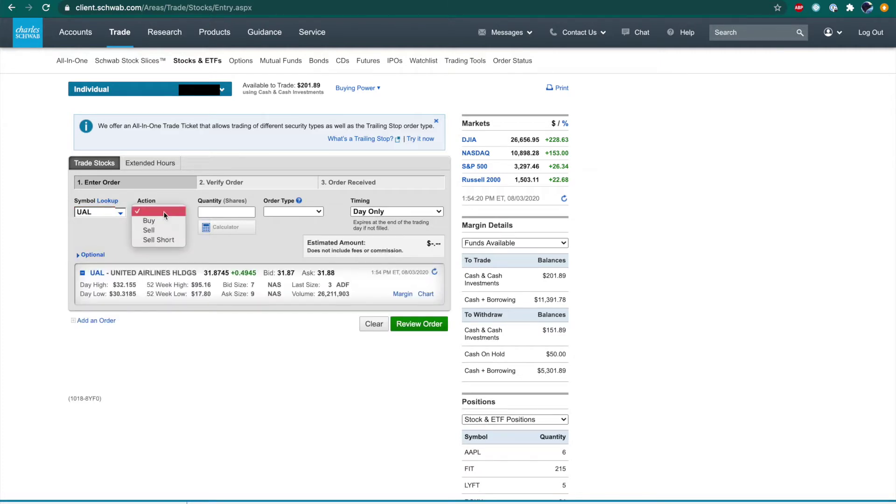
click(163, 212)
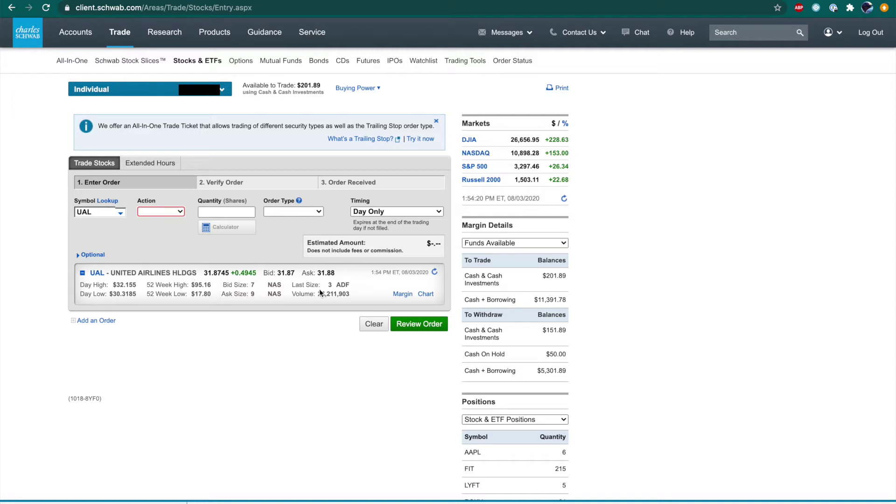
click(177, 210)
click(169, 220)
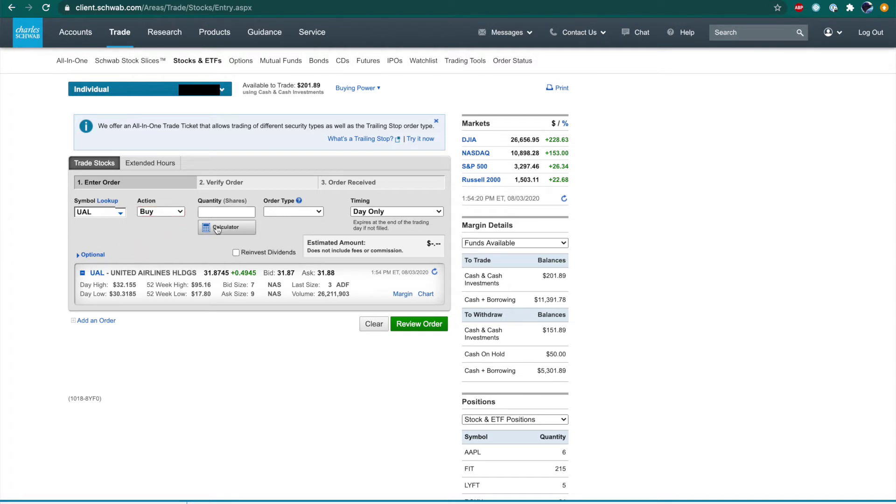
Step: Calculate the number of UAL shares for an amount of $201 and use it as the order quantity
click(217, 227)
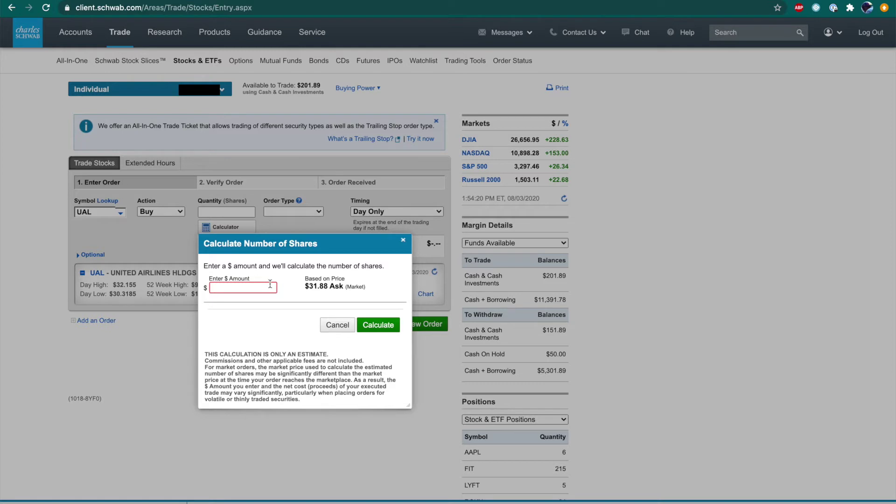
text(201)
click(378, 325)
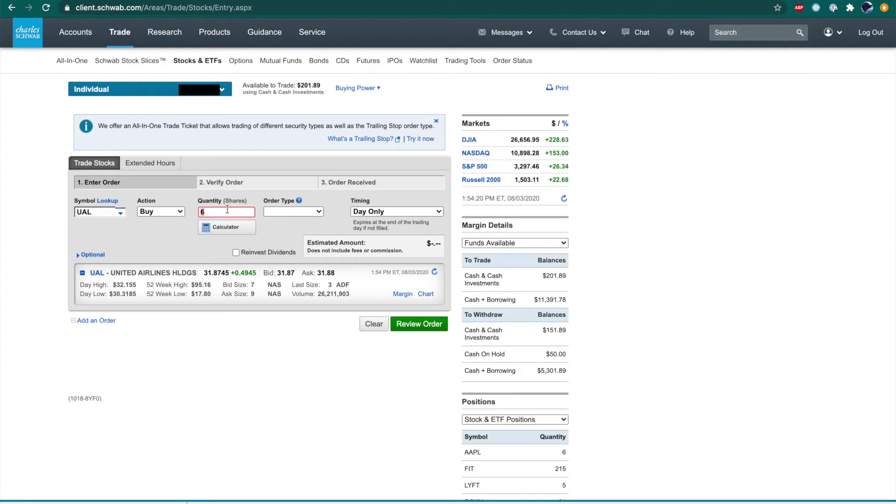
Step: Read the order type help on Market, Limit, Stop, Stop Limit and Trailing Stop orders, and close it
click(297, 213)
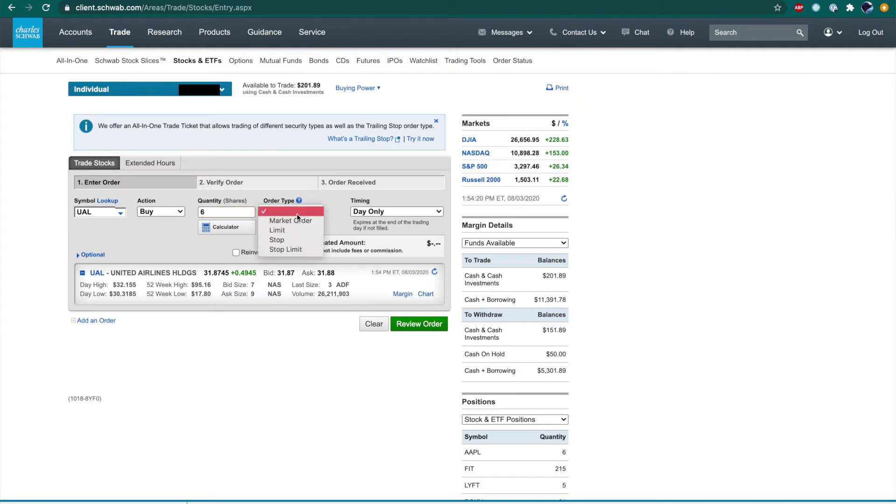
click(299, 204)
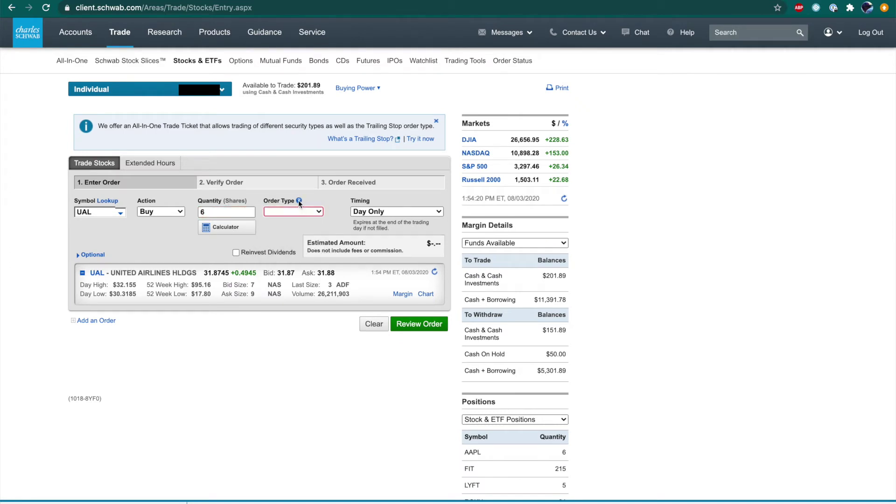
click(299, 201)
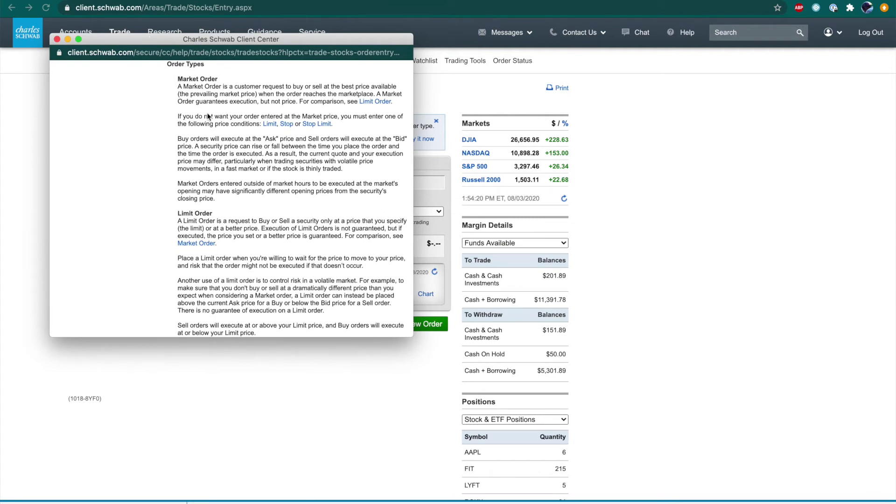
scroll(237, 232, down, 2)
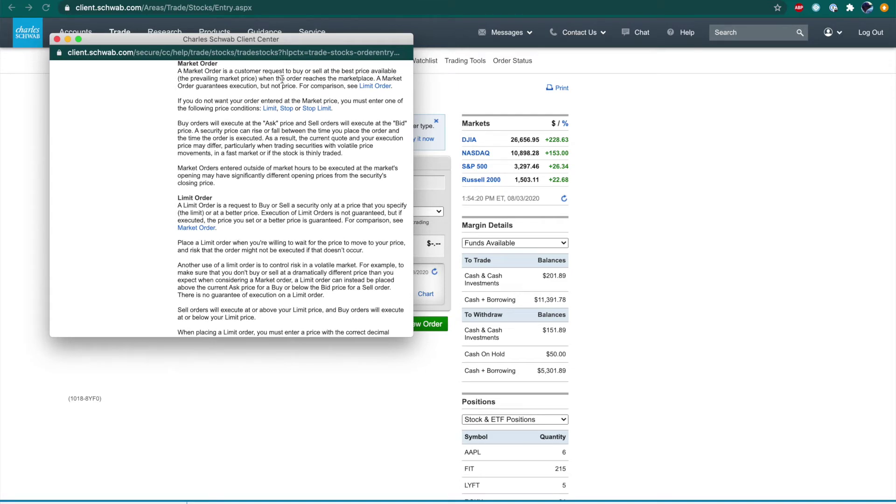
scroll(268, 90, down, 3)
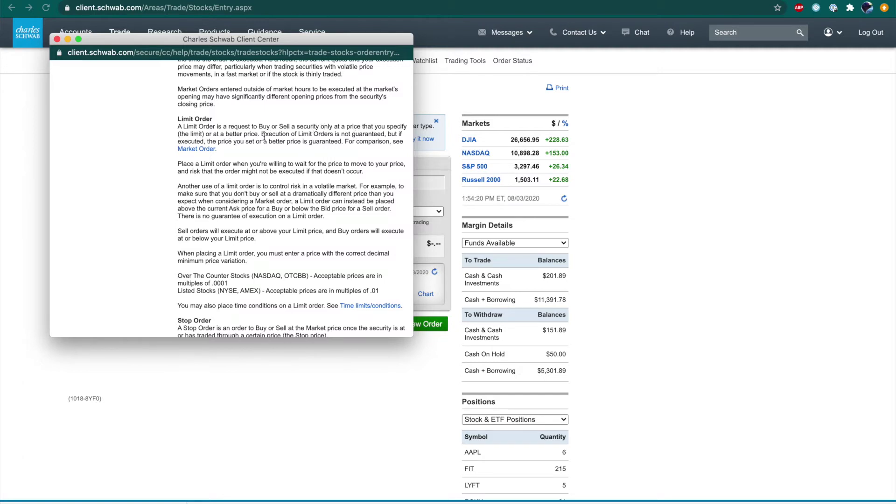
scroll(264, 136, down, 5)
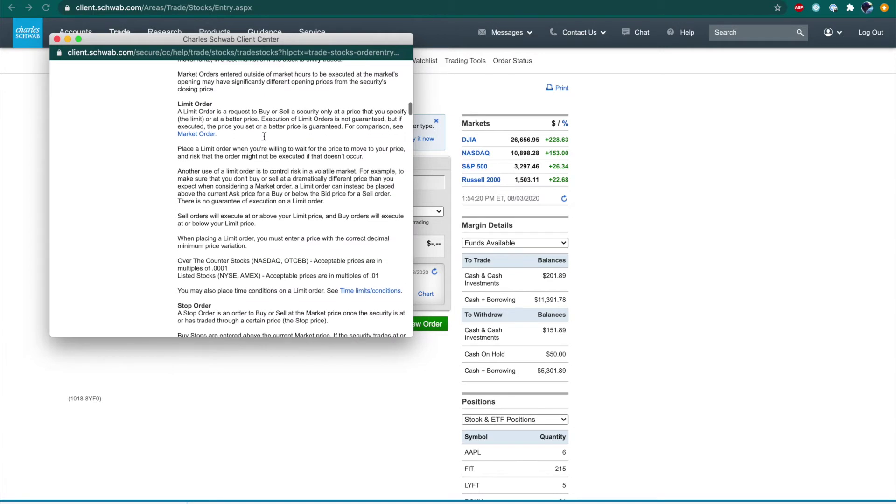
scroll(264, 136, down, 3)
scroll(264, 136, down, 2)
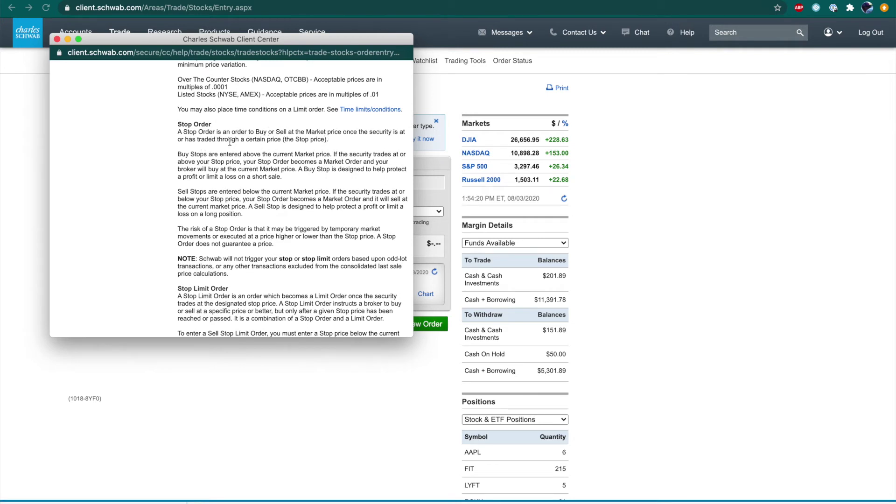
scroll(268, 146, down, 3)
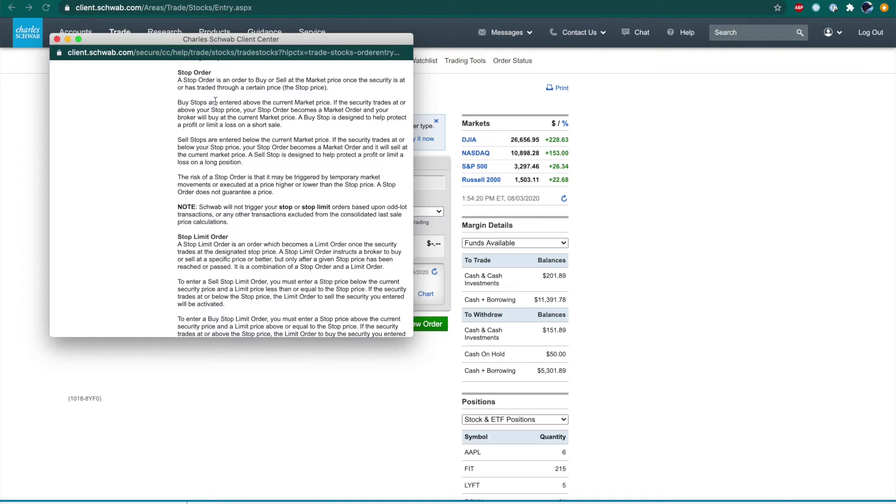
scroll(210, 150, down, 3)
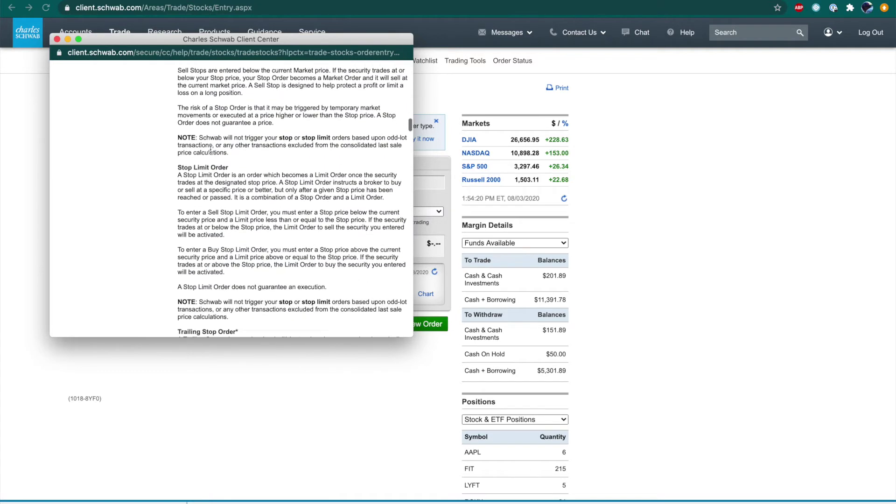
scroll(210, 150, down, 1)
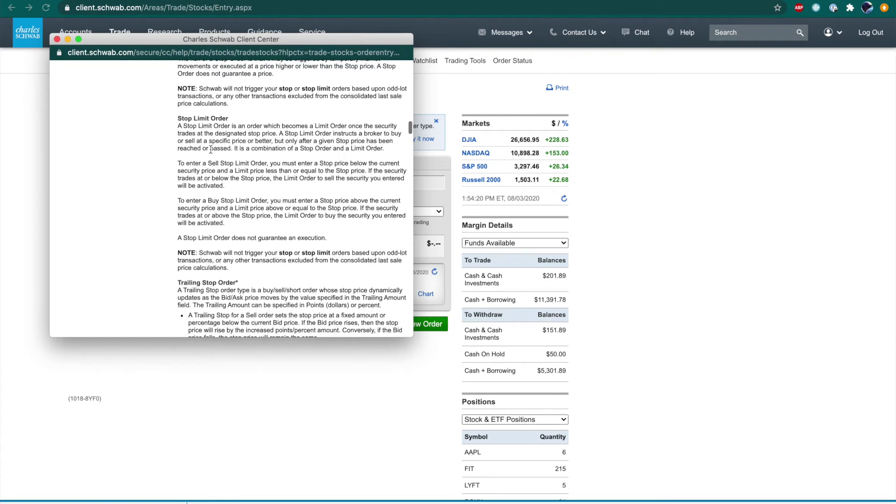
scroll(210, 150, down, 1)
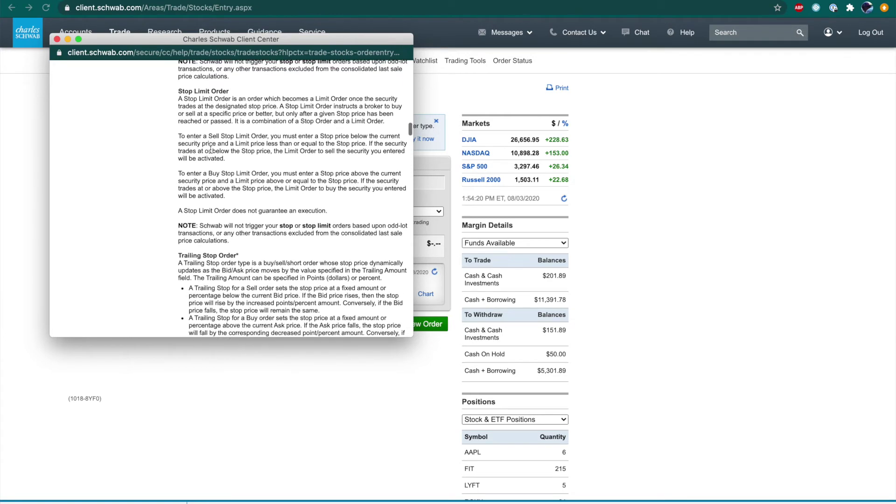
scroll(211, 149, down, 3)
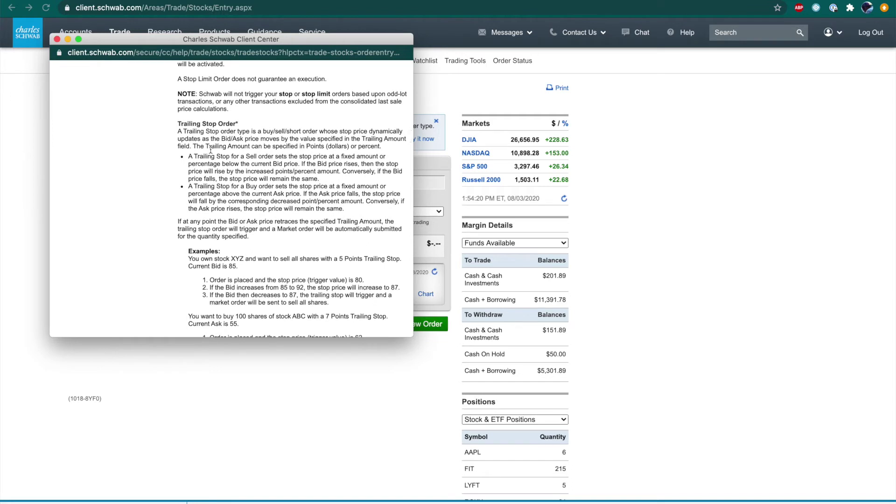
scroll(211, 150, down, 2)
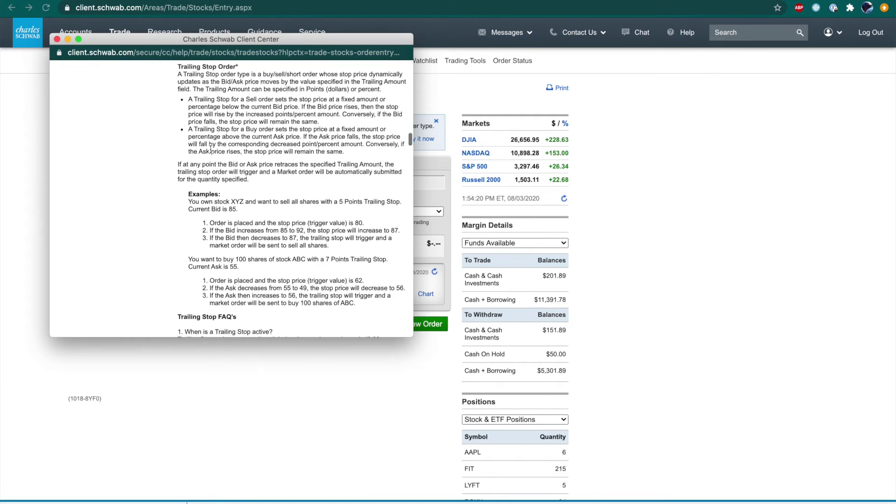
scroll(211, 149, down, 3)
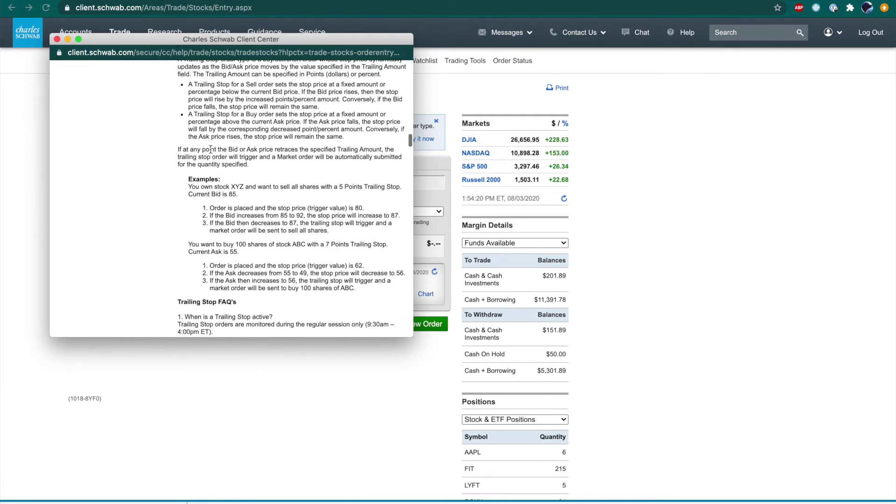
scroll(211, 150, down, 3)
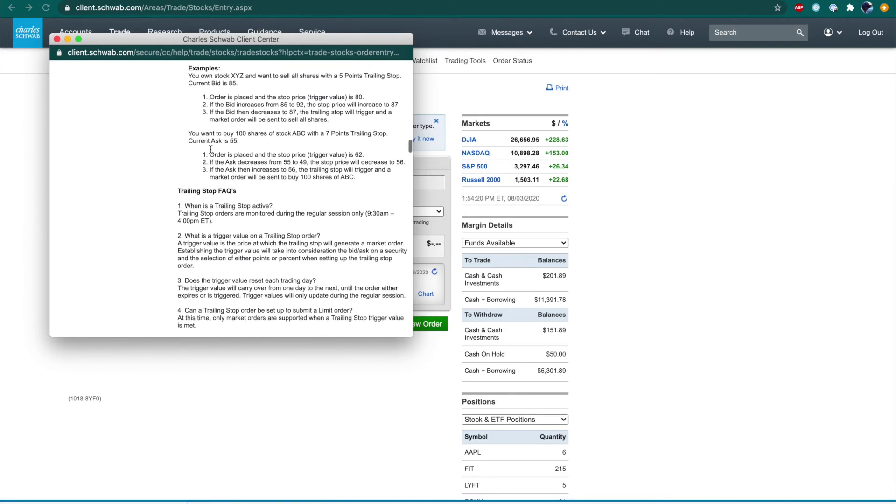
click(56, 39)
mouse_move(75, 32)
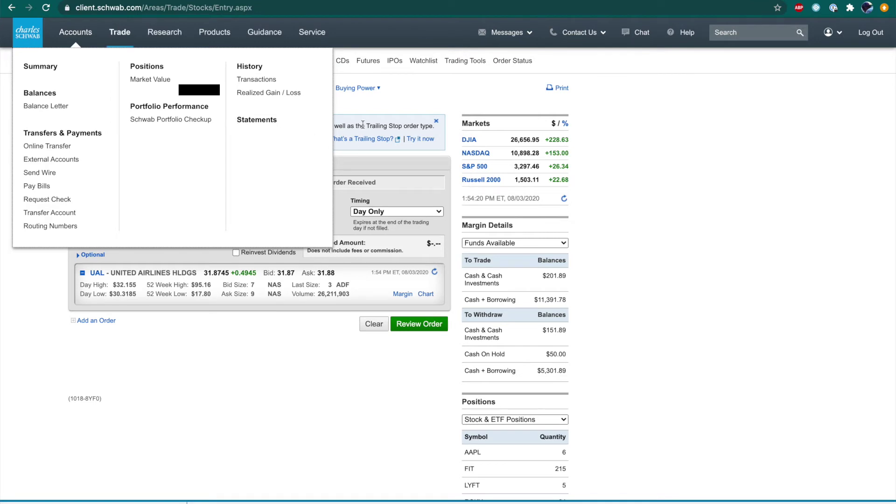
Step: Try the UAL order as a Market Order and as a Limit order at $30, keeping the timing at Day Only
click(289, 211)
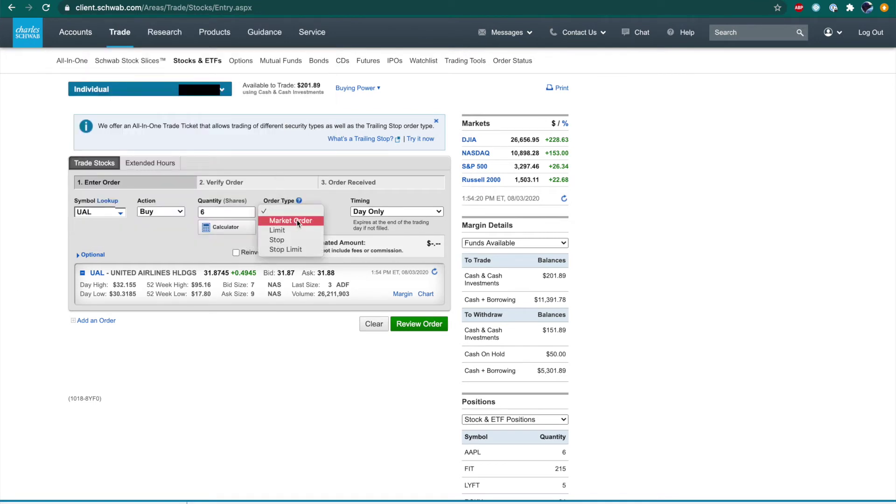
click(297, 221)
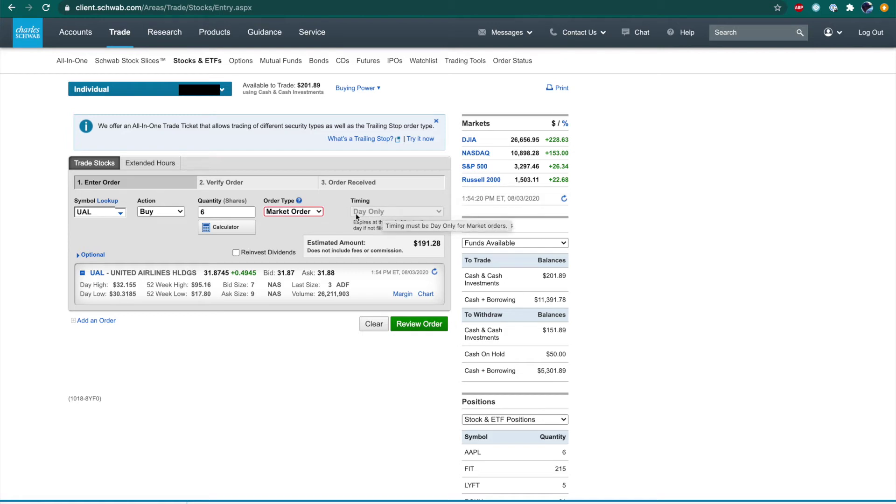
click(318, 211)
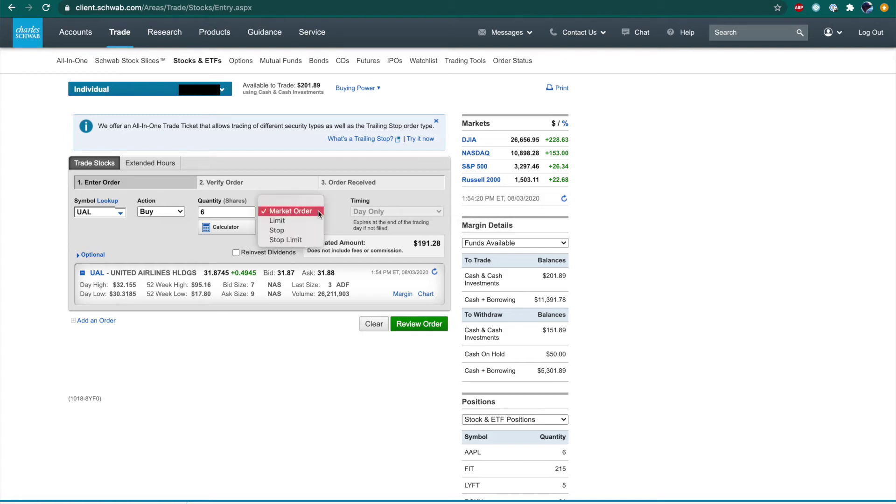
click(310, 220)
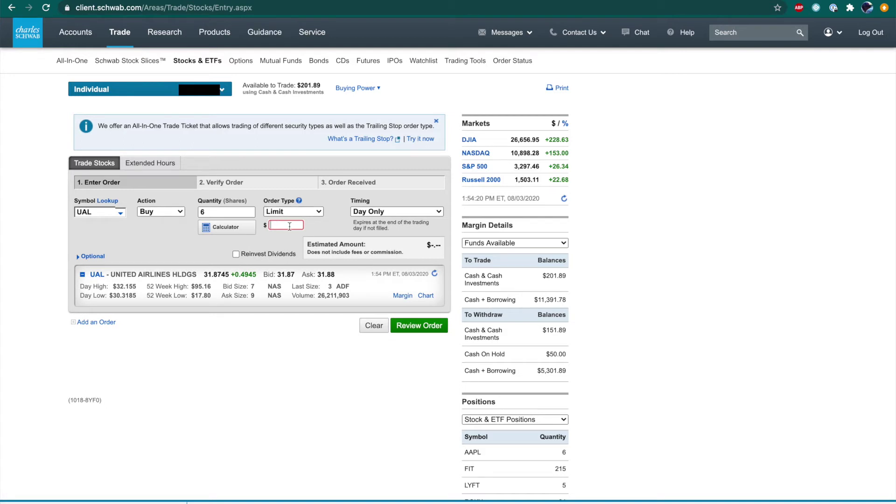
click(289, 226)
text(30)
click(371, 212)
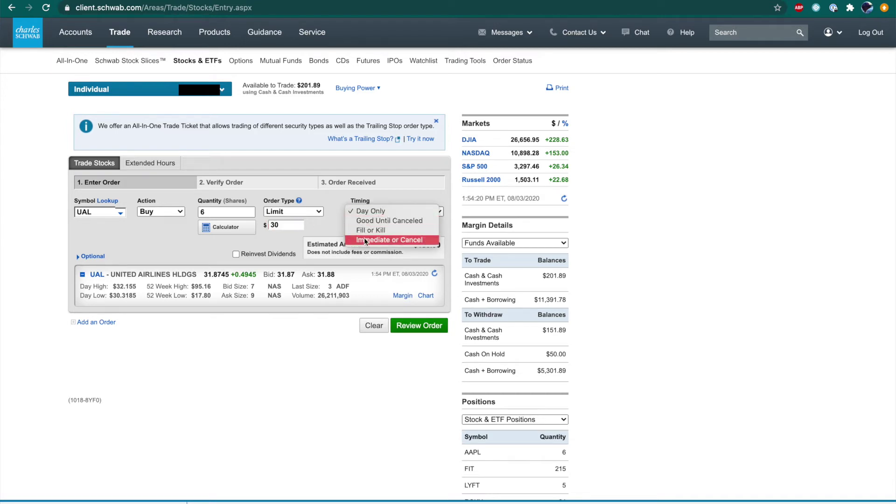
click(390, 213)
Step: Set the UAL order type to Market Order, turn on dividend reinvestment and highlight the estimated amount
click(304, 209)
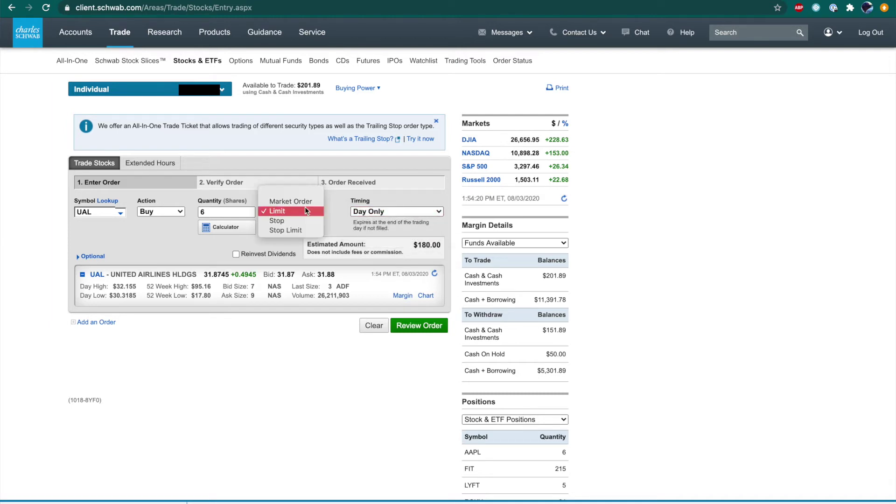
click(314, 202)
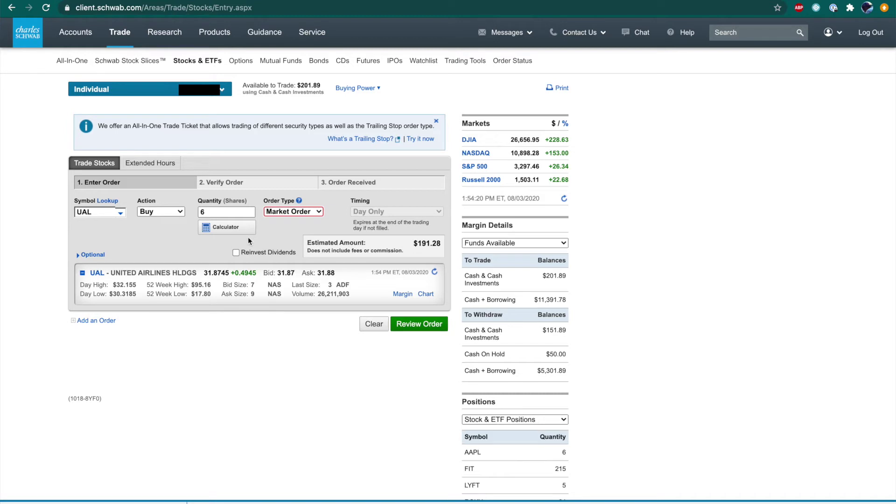
click(236, 252)
drag(411, 243, 441, 246)
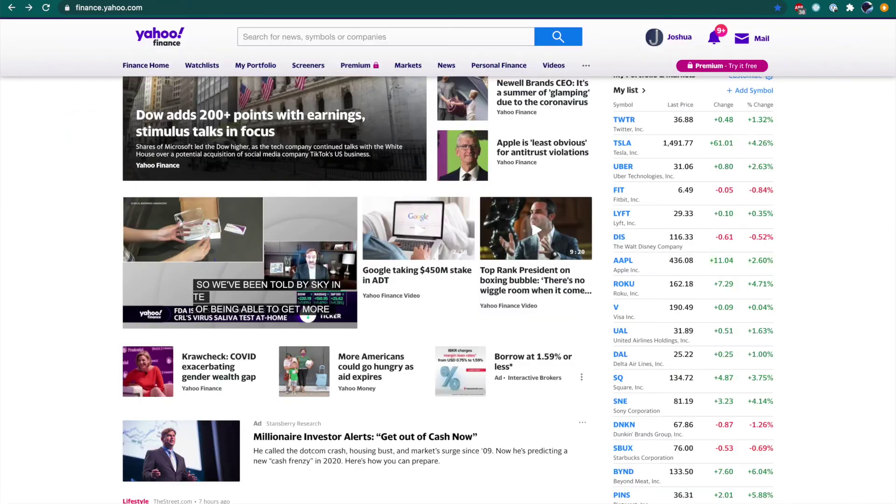
Step: Find UAL in the Yahoo Finance watchlist and open its quote page
scroll(618, 219, down, 2)
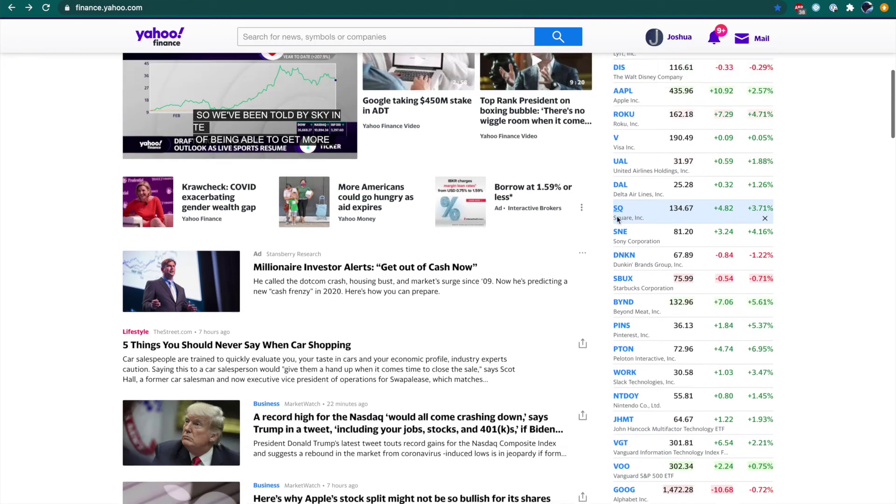
scroll(620, 233, up, 6)
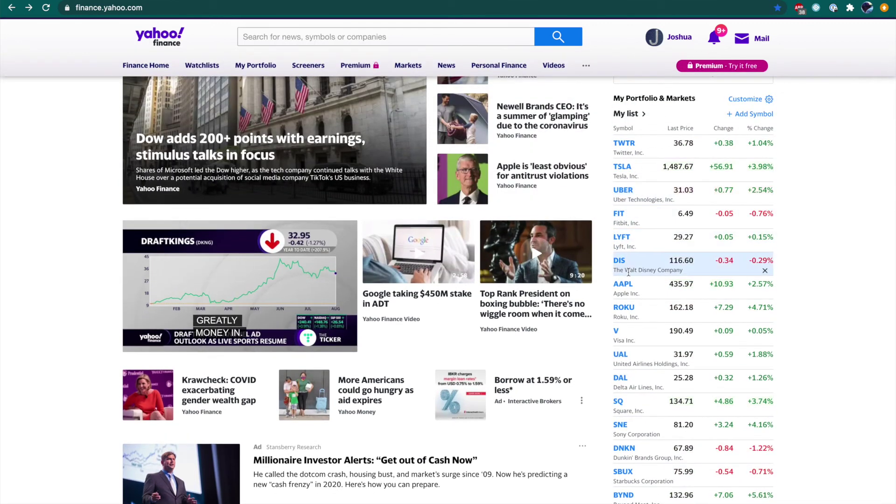
scroll(624, 256, down, 1)
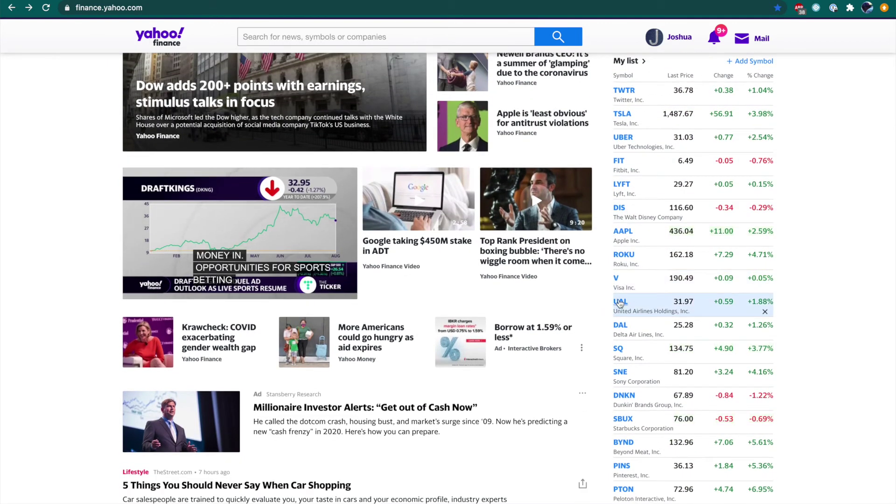
click(619, 302)
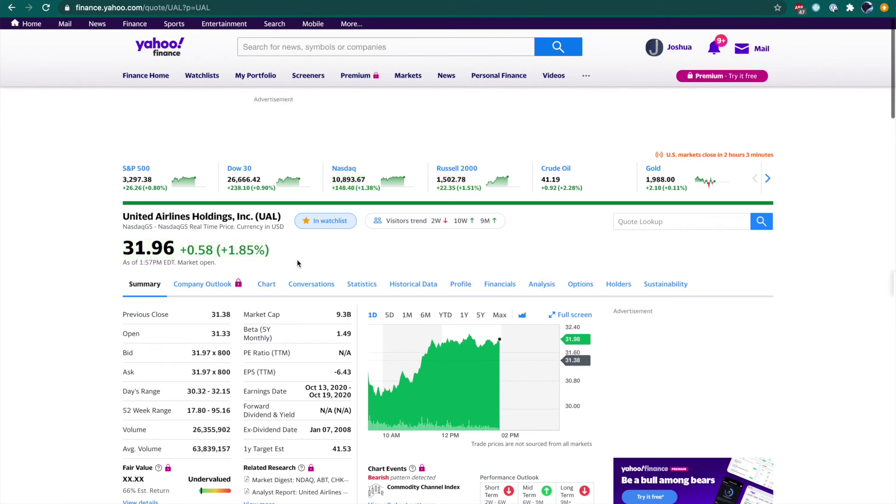
Step: Examine UAL's price history on the summary chart over the 5D, 1M and 6M ranges
scroll(297, 259, down, 2)
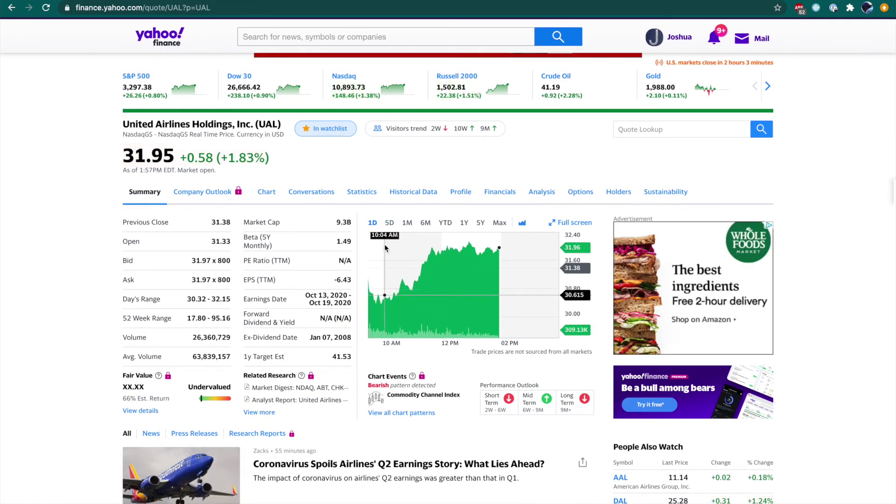
click(389, 223)
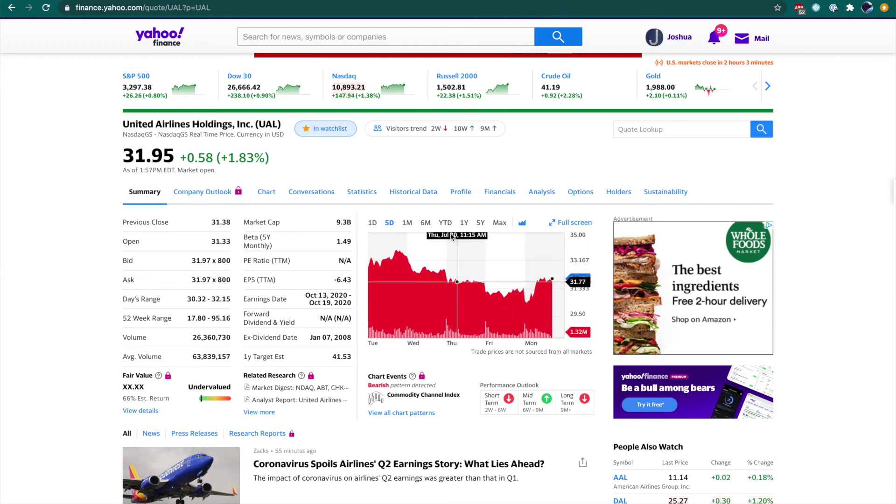
click(407, 223)
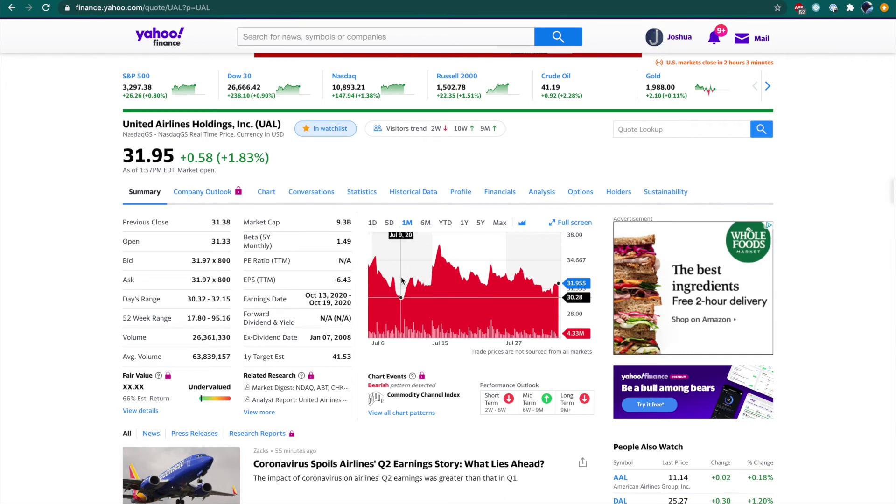
click(425, 223)
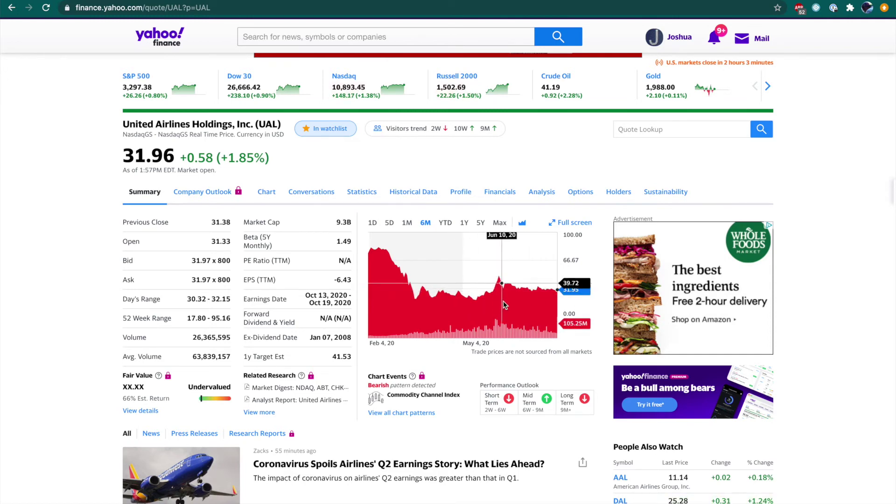
Step: Switch back to the Charles Schwab trade ticket, then review and place the UAL buy order
mouse_move(237, 70)
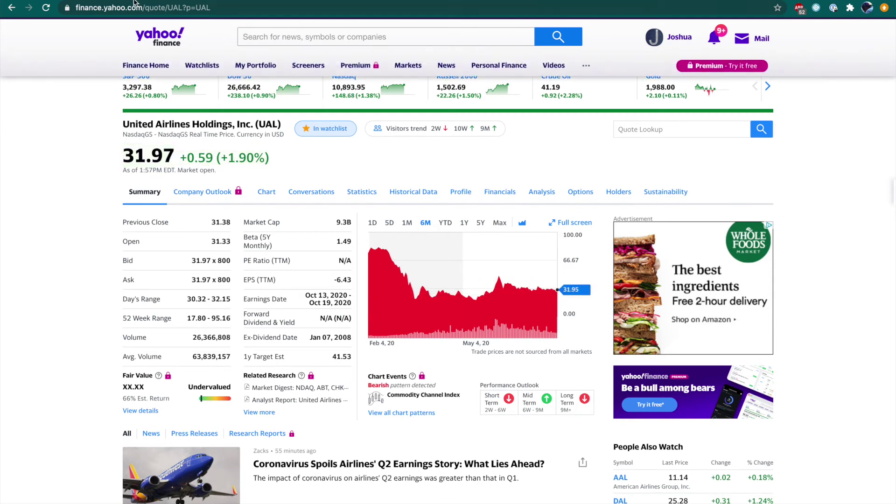
key(ctrl+Tab)
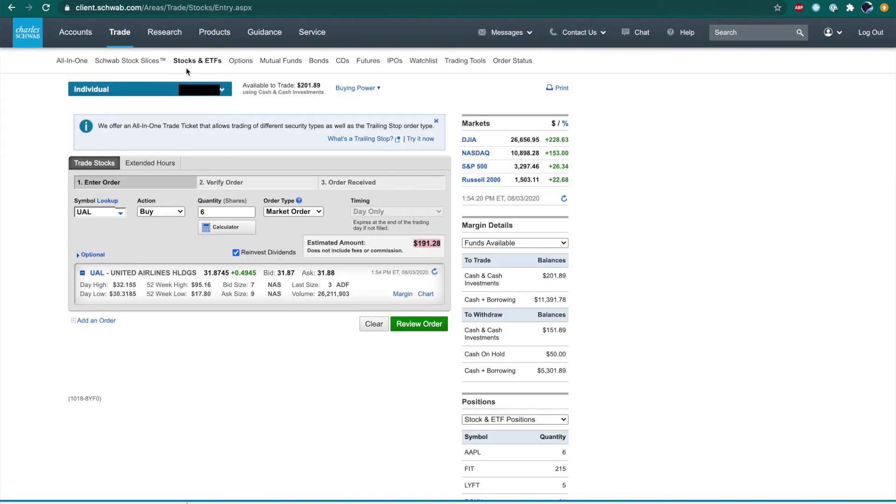
click(426, 327)
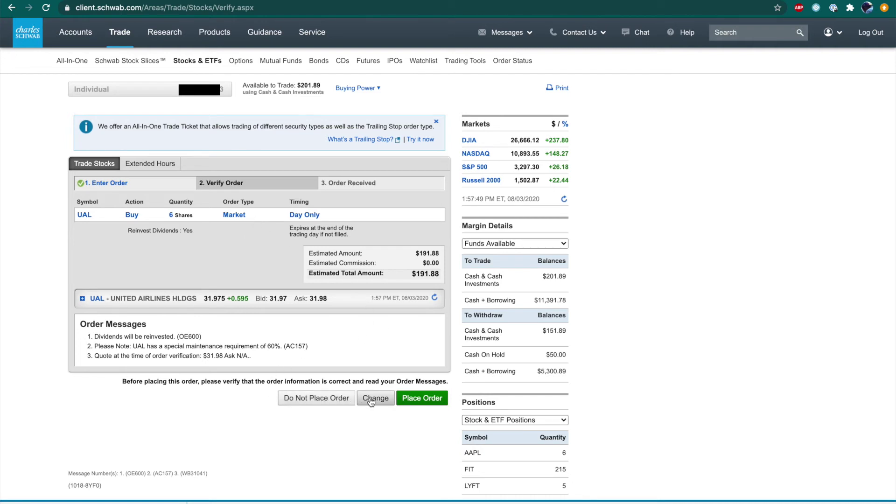
click(425, 399)
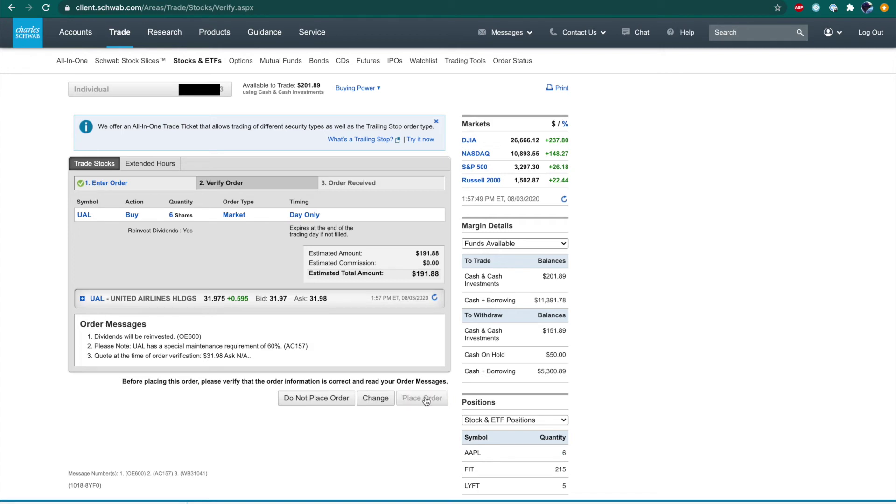